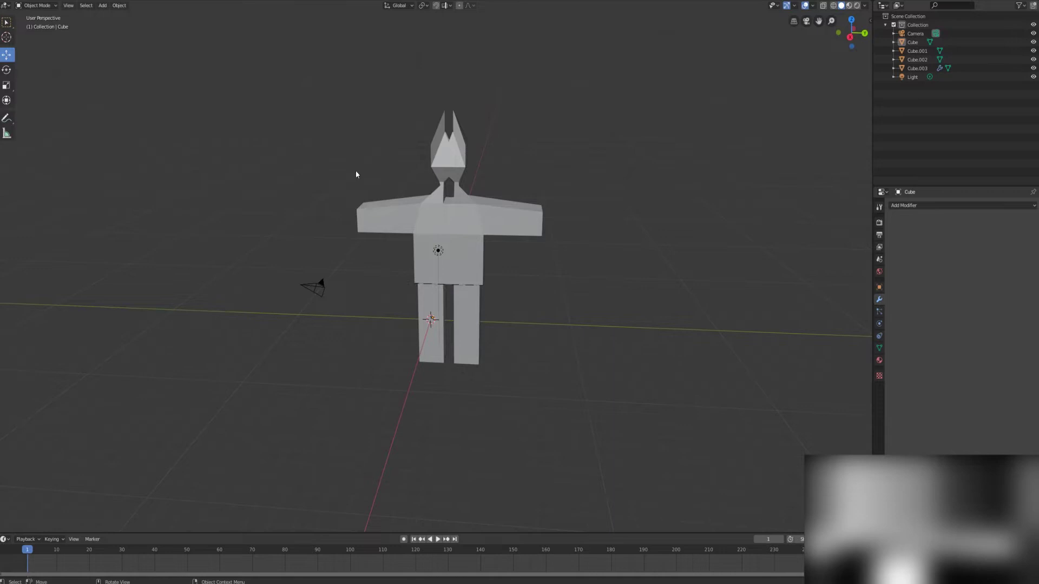
Export the Blender humanoid via File > Export > FBX as humanoid.fbx on the Desktop.
click(16, 0)
mouse_move(51, 120)
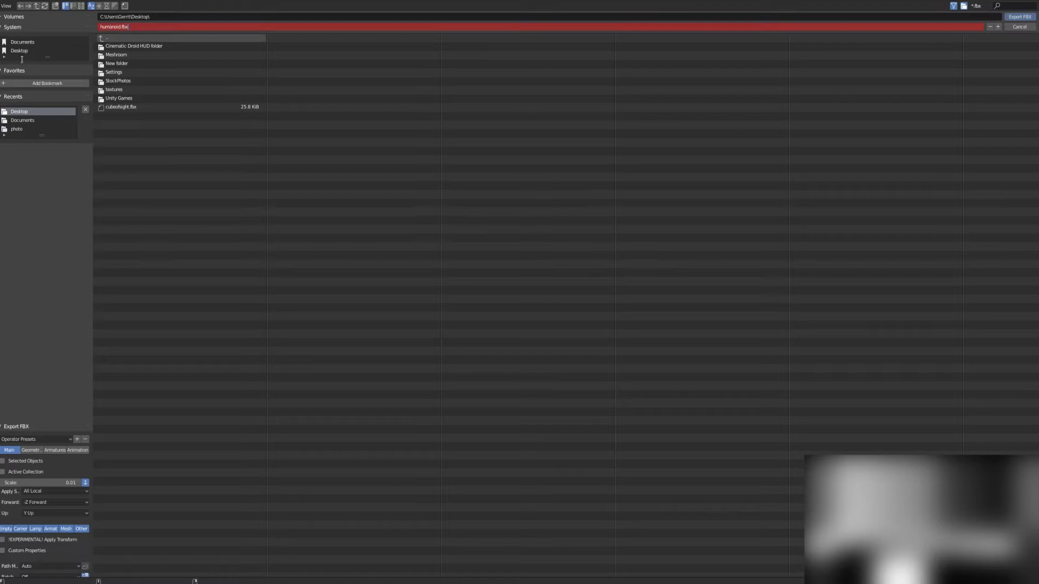
click(19, 56)
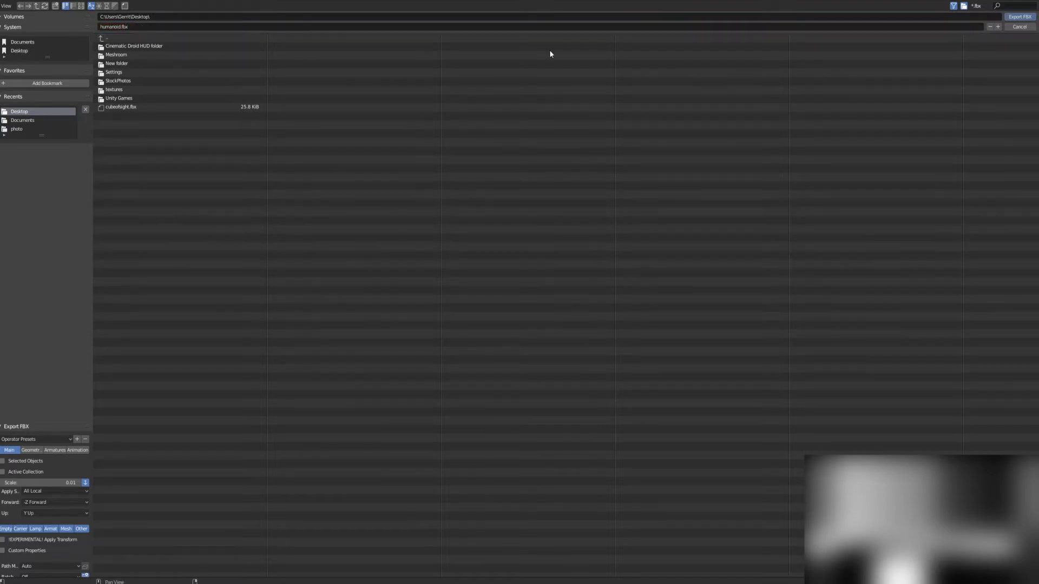
key(Return)
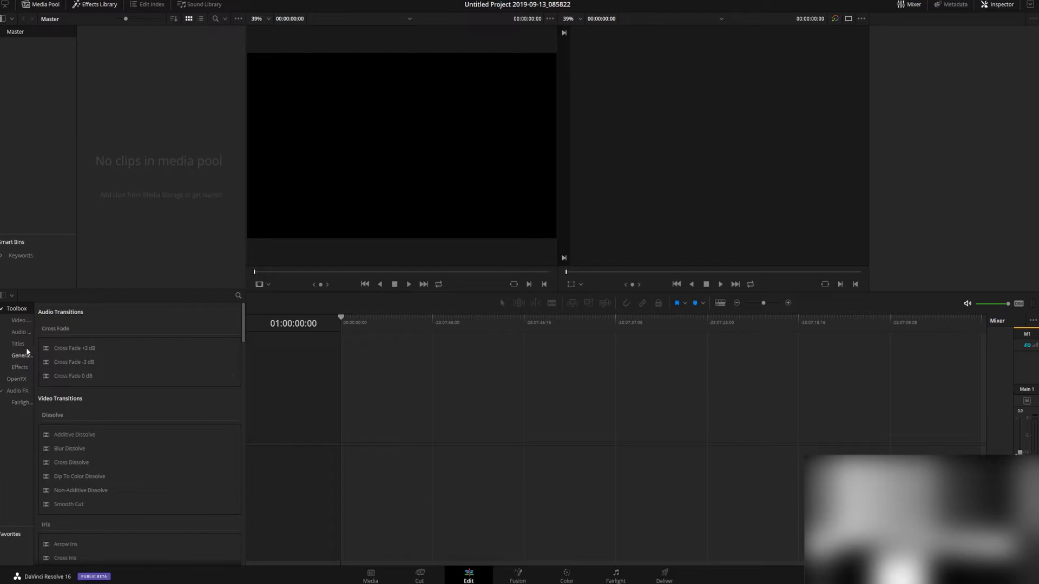
Drag a Fusion Composition from the Effects toolbox onto Video 1 and select the clip.
click(98, 5)
click(98, 4)
click(20, 368)
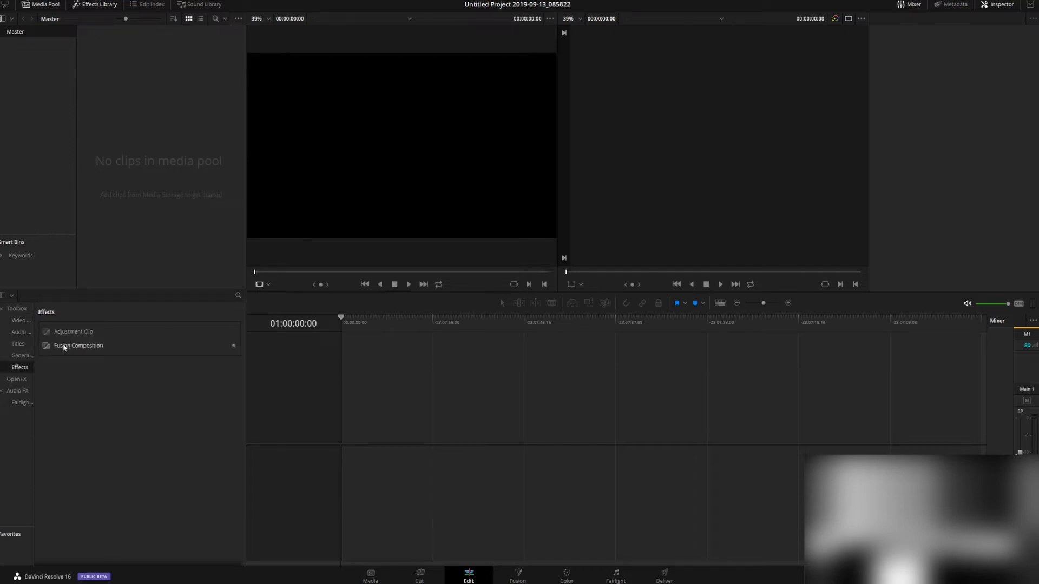
drag(65, 346, 352, 429)
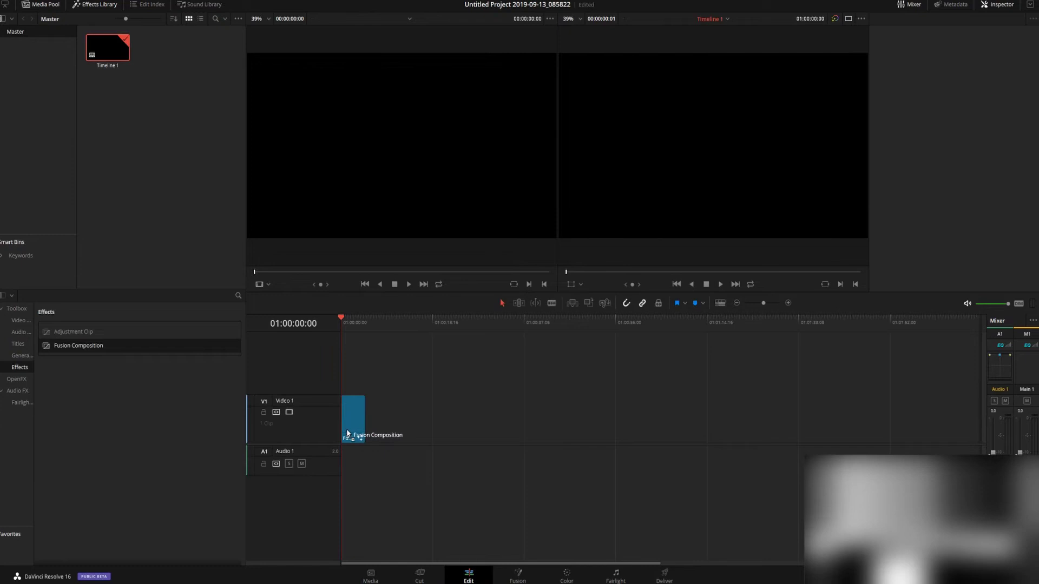
click(349, 412)
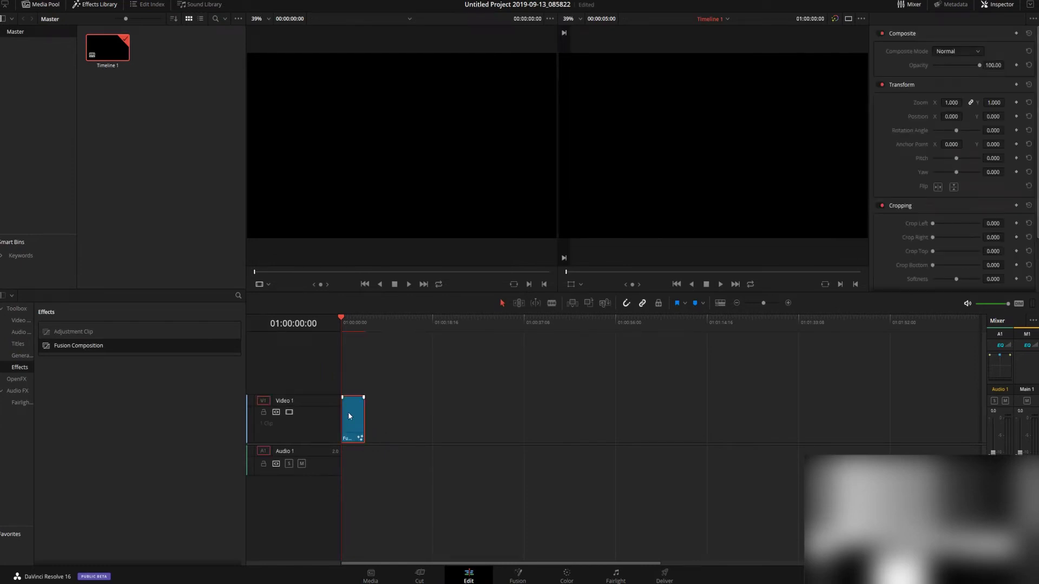
Open the clip on the Fusion page and place a new Renderer3D1 node beside MediaOut1.
key(shift+5)
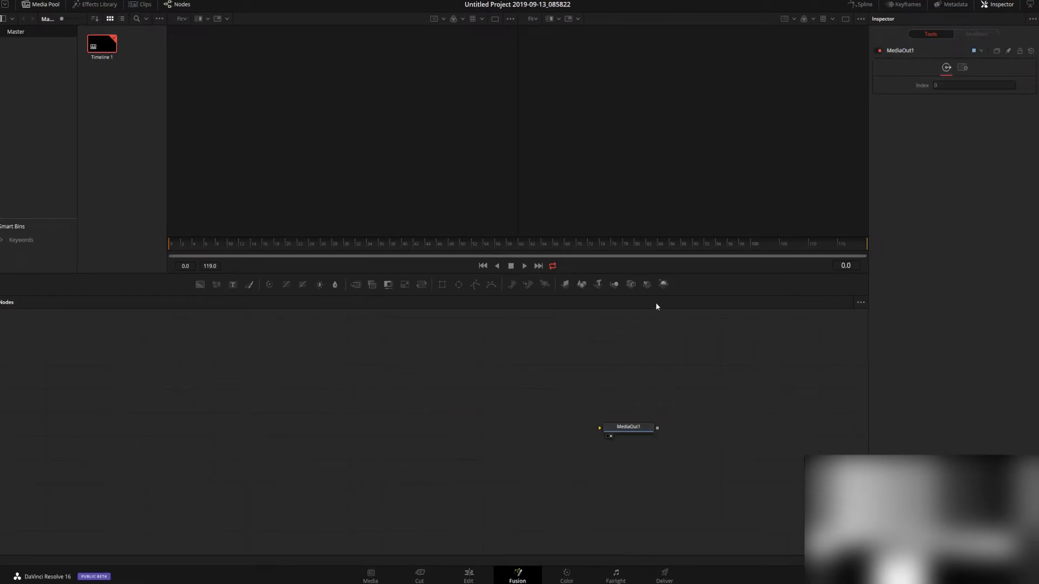
click(664, 285)
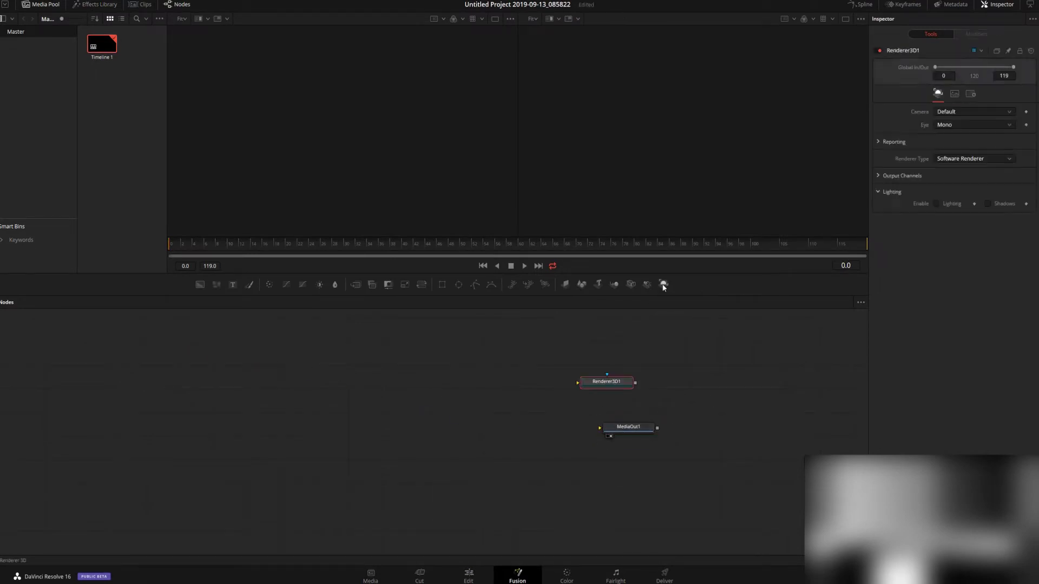
drag(615, 387, 600, 428)
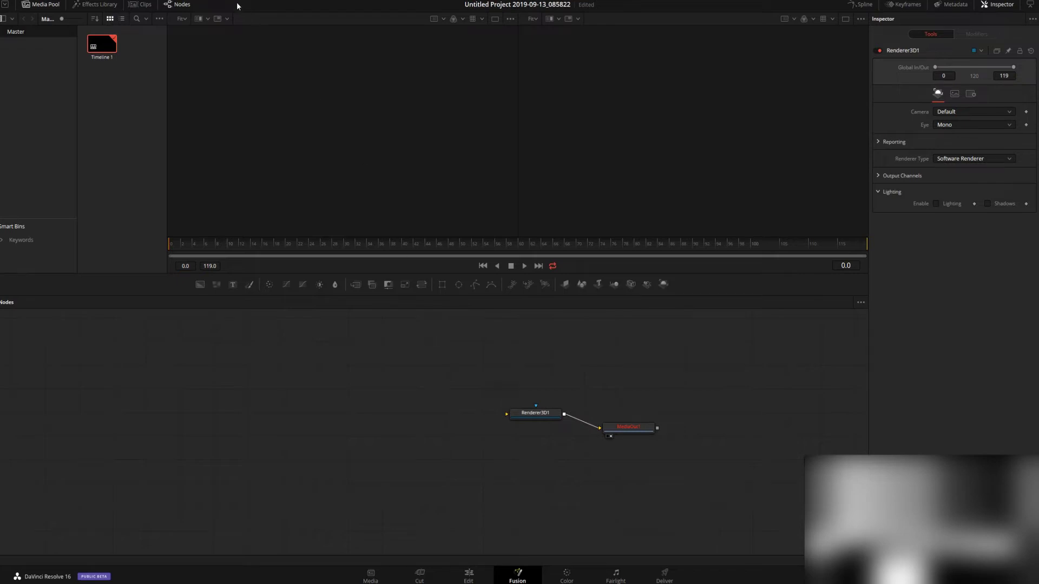
Import humanoid.fbx from the Desktop as an FBX scene, accepting the importer settings.
click(201, 1)
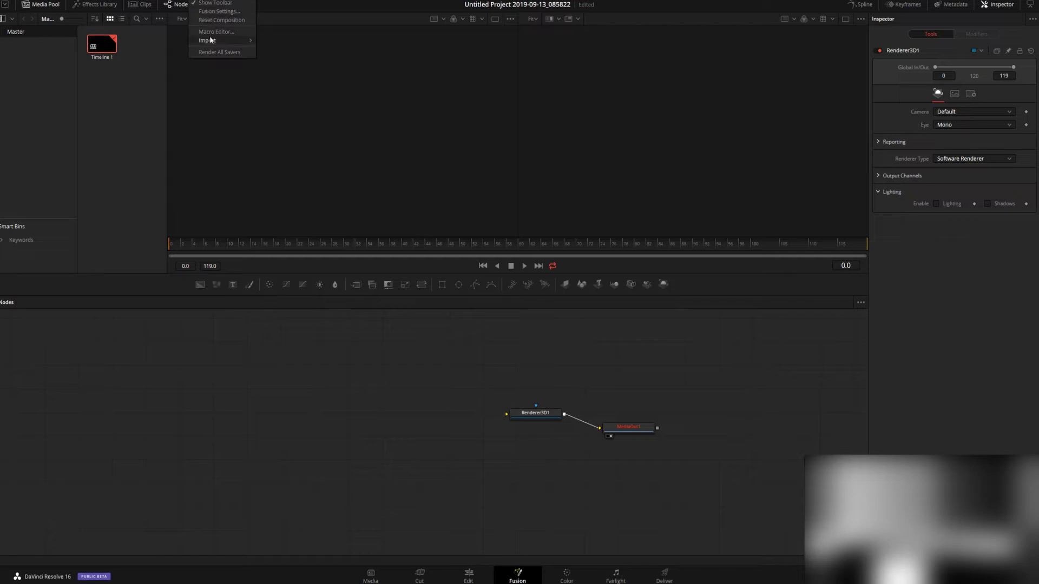
mouse_move(212, 42)
click(280, 52)
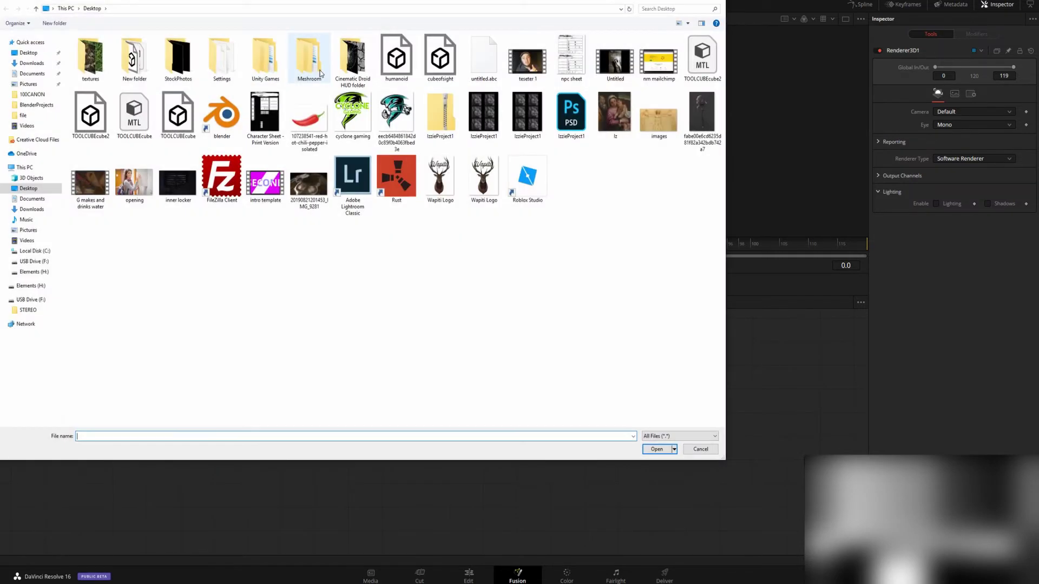
double_click(397, 60)
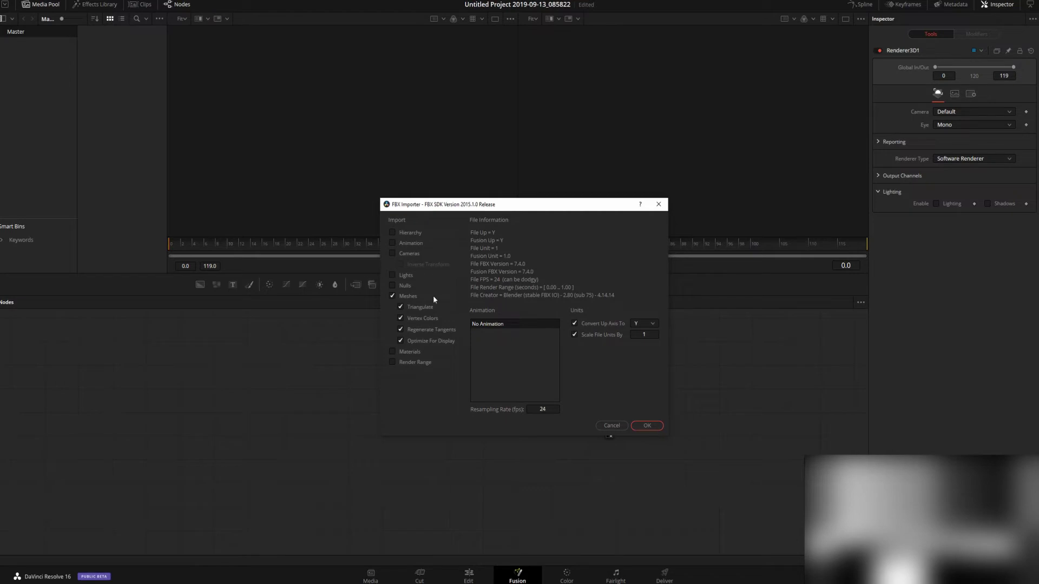
click(646, 426)
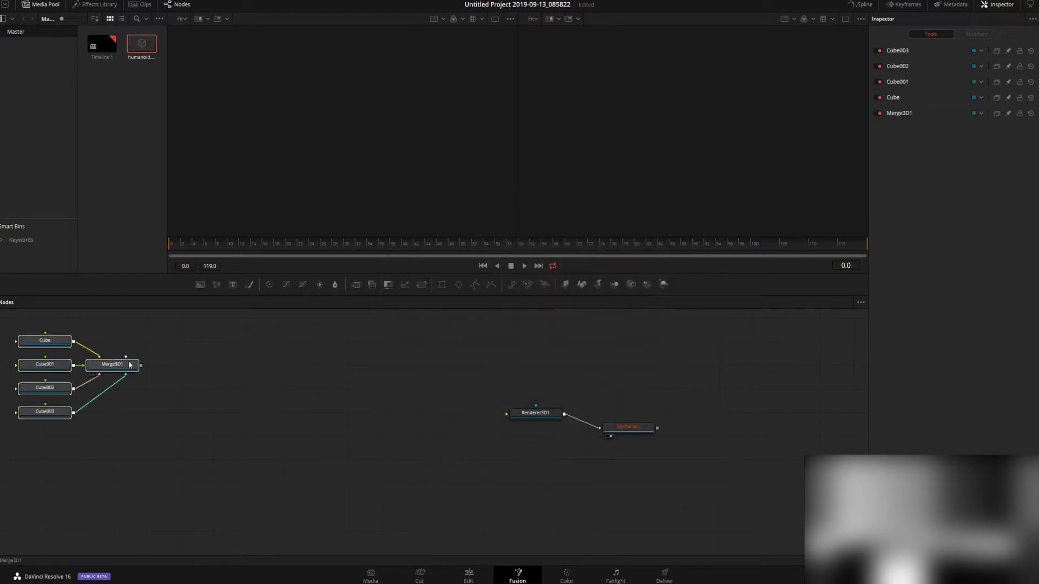
Move the five imported nodes near the renderer and link Merge3D1 into Renderer3D1.
drag(52, 323, 157, 423)
drag(108, 366, 523, 415)
click(293, 388)
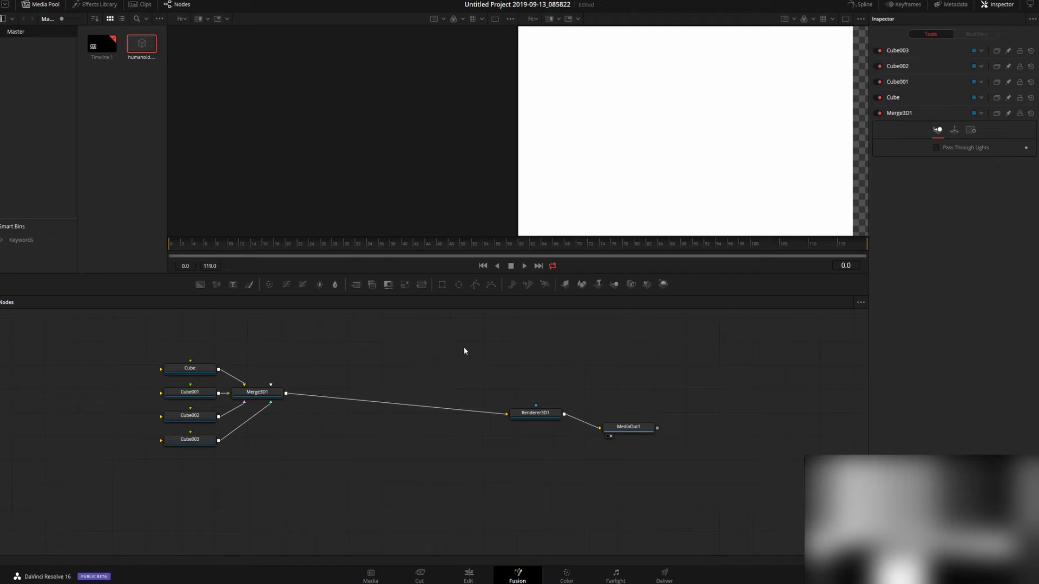
Add a Camera3D1 node wired into Merge3D1 and view Merge3D1 in the 3D viewer.
click(630, 284)
drag(439, 362, 410, 403)
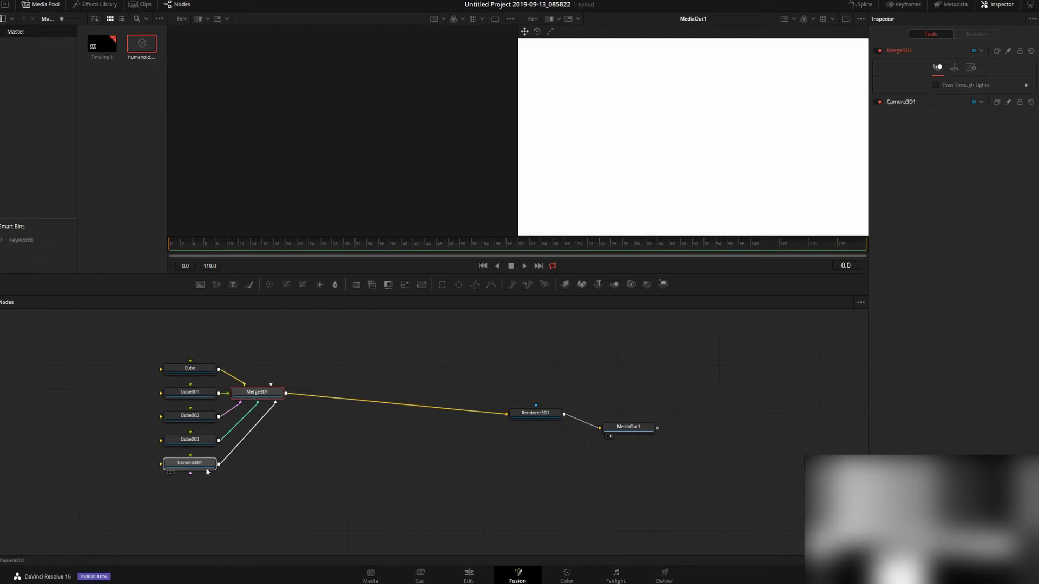
drag(190, 464, 327, 457)
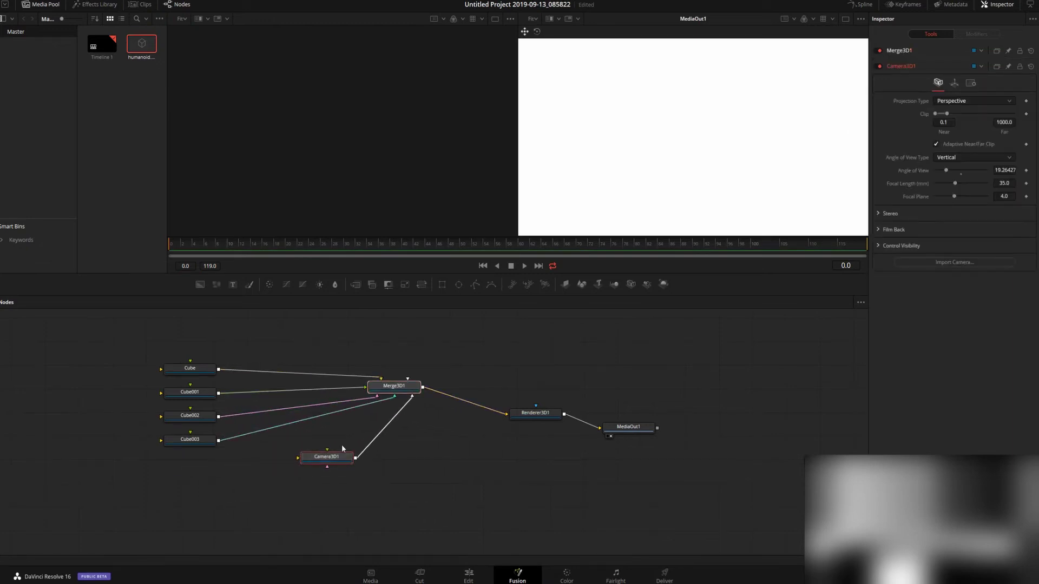
click(374, 396)
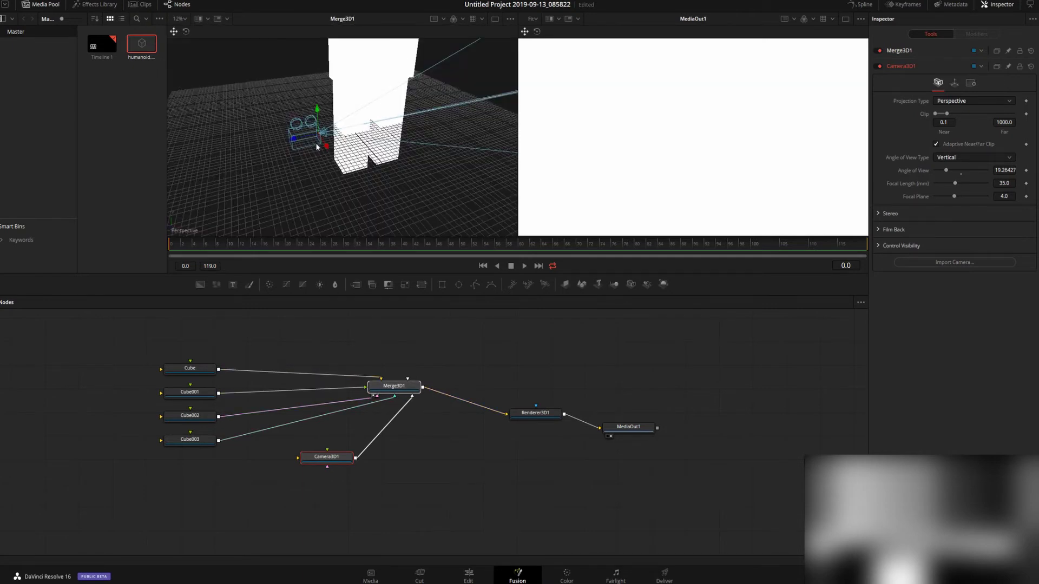
Drag the camera into position, framing the scene, and switch its gizmo to rotate mode.
scroll(316, 143, up, 3)
scroll(316, 143, down, 5)
drag(302, 140, 213, 294)
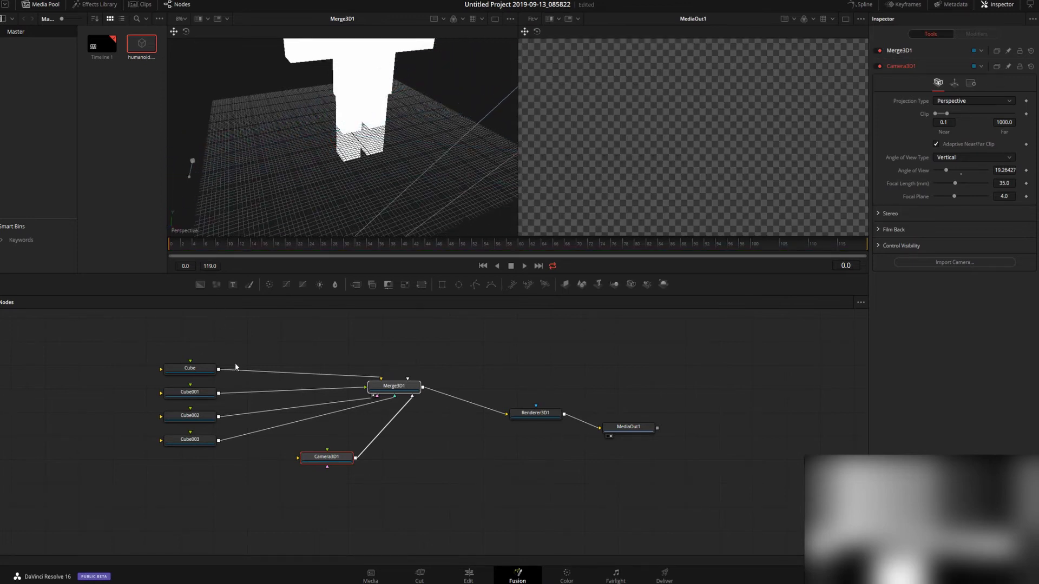
key(shift+f)
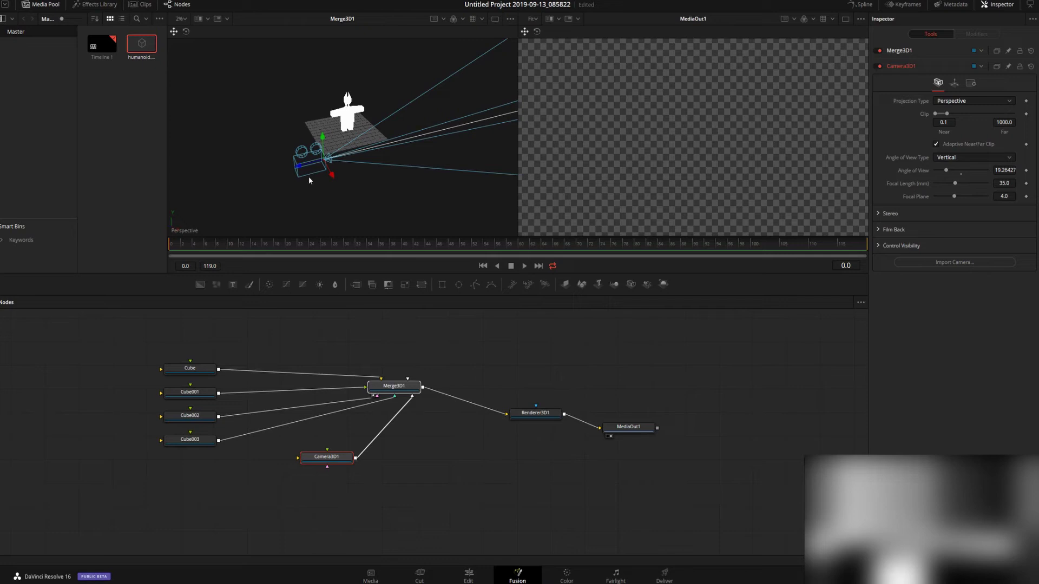
drag(303, 164, 335, 176)
click(187, 32)
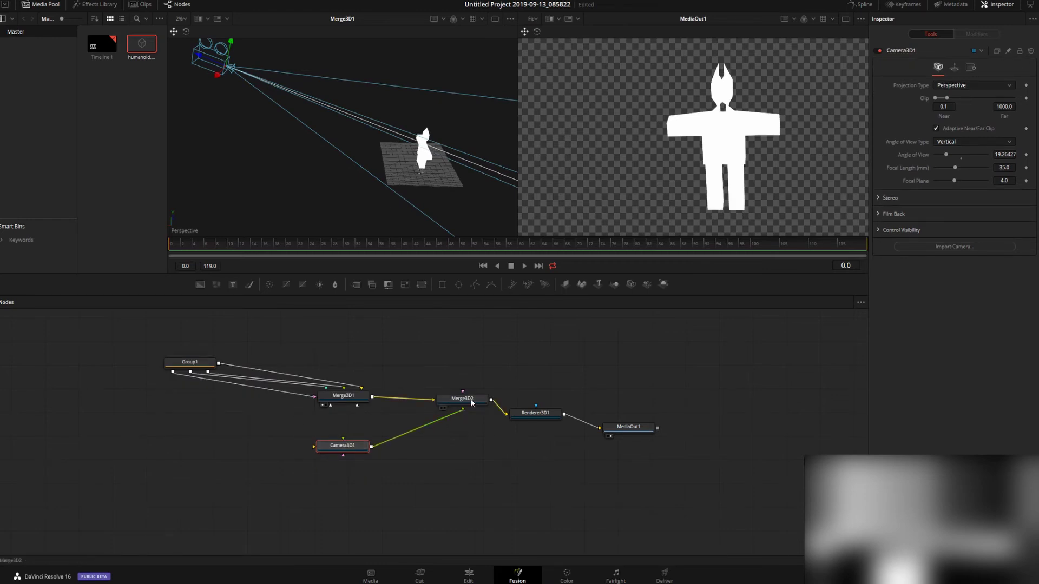
Rearrange the Merge3D2, Camera3D1 and Merge3D1 nodes in the node graph.
drag(471, 403, 449, 370)
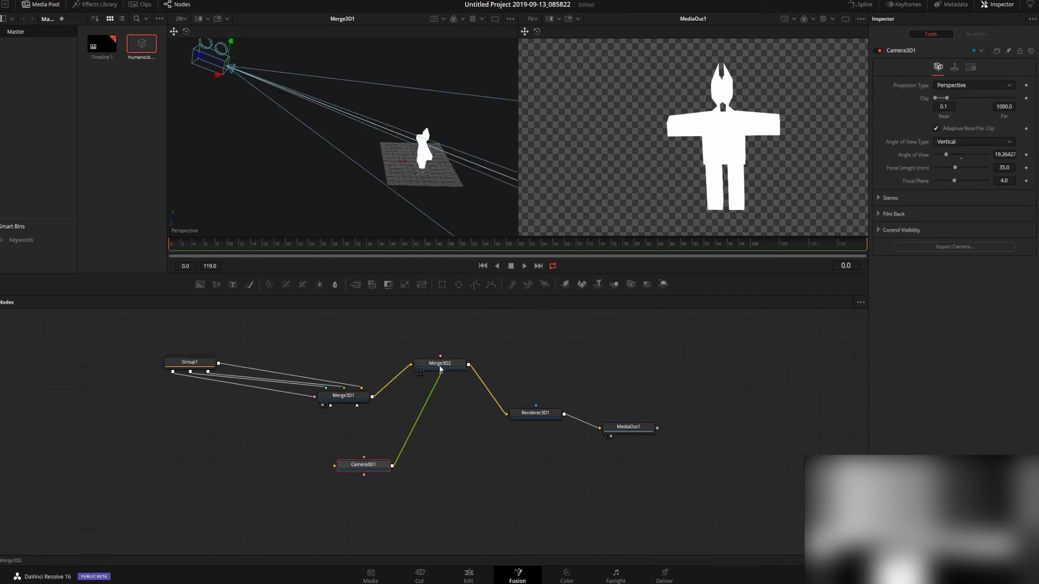
drag(441, 370, 433, 402)
drag(376, 465, 369, 478)
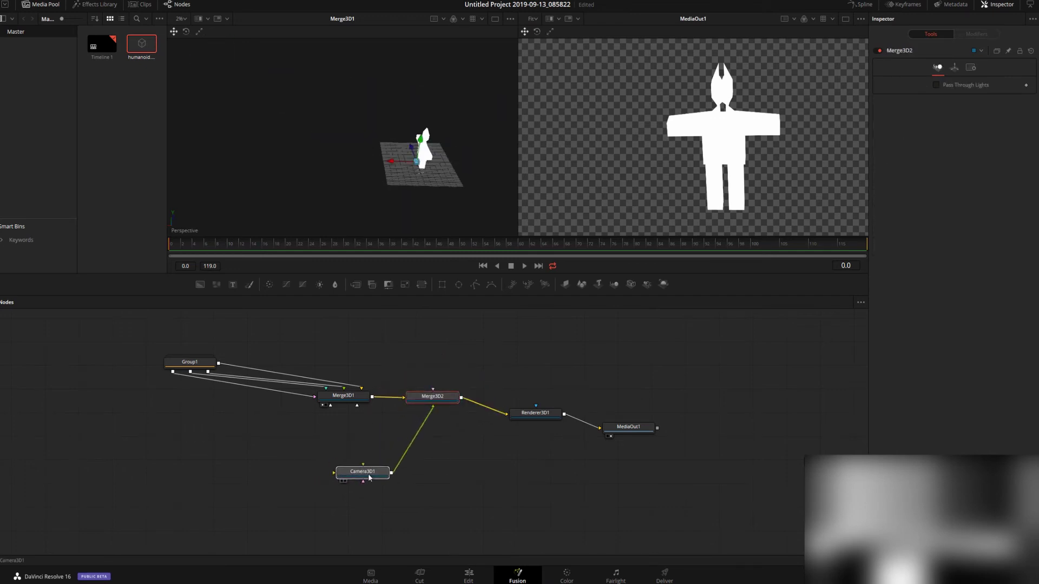
click(370, 478)
drag(367, 402, 358, 357)
Move the humanoid group in the viewer, then rotate it to face forward.
mouse_move(395, 166)
mouse_down()
mouse_move(357, 165)
mouse_move(427, 168)
mouse_move(401, 173)
mouse_move(412, 165)
mouse_up()
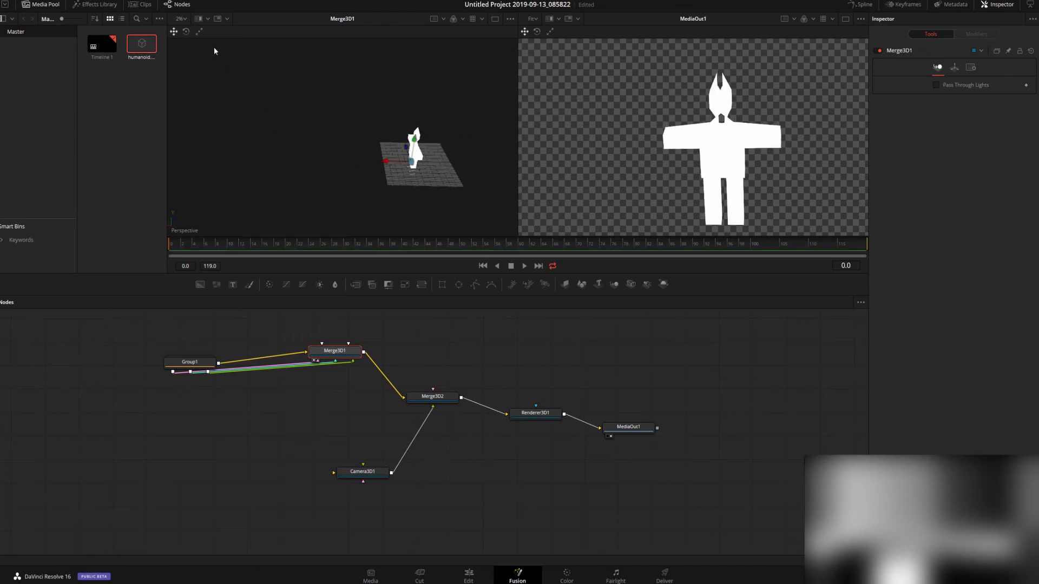
key(w)
drag(385, 120, 315, 72)
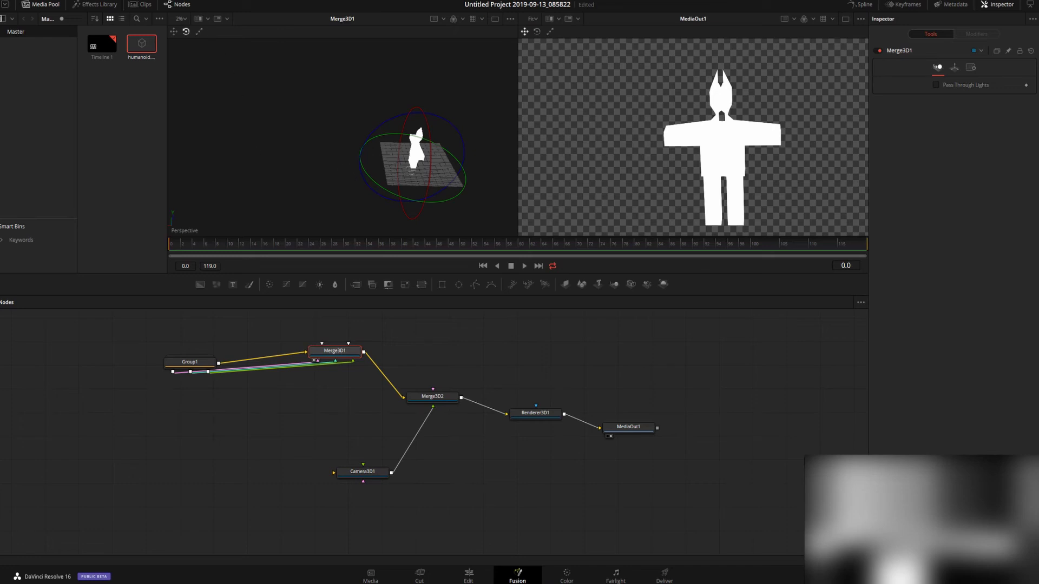
Check the Fusion Import menu and dismiss it without importing anything.
click(203, 1)
mouse_move(211, 41)
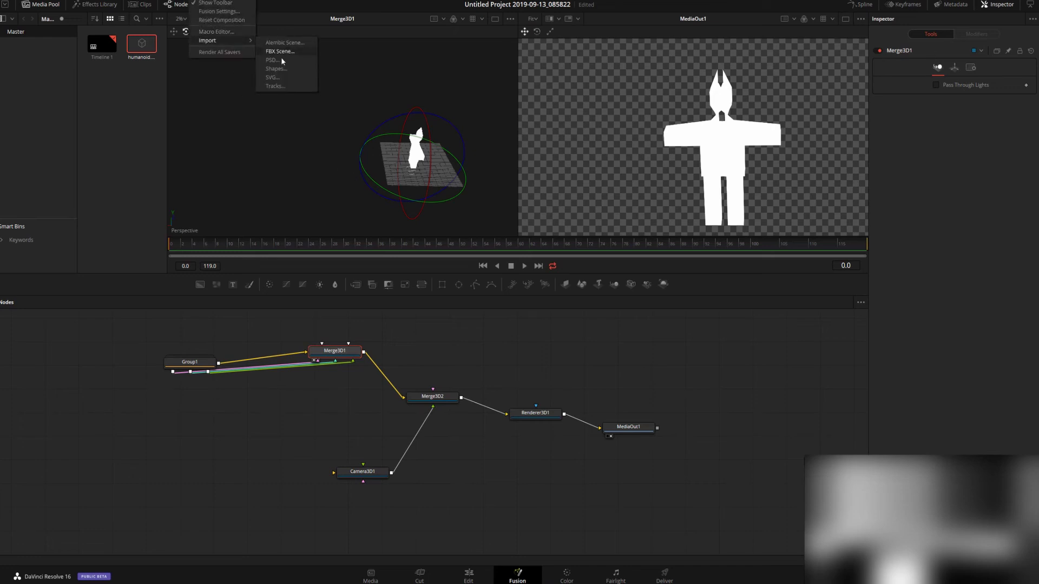
click(267, 427)
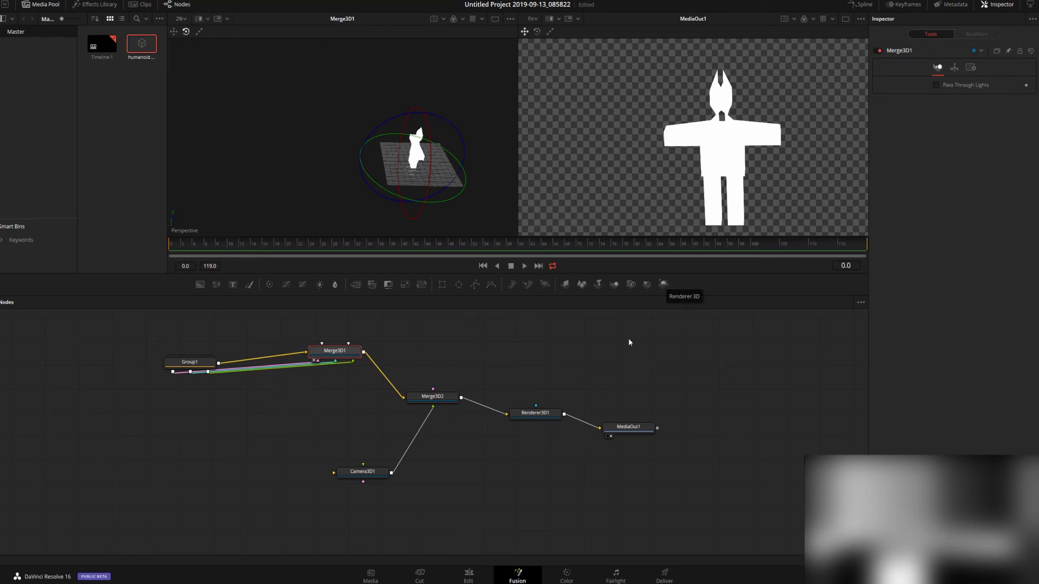
Reroute Renderer3D1 between Merge3D2 and MediaOut1, then unlink it from MediaOut1.
drag(600, 428, 548, 363)
drag(460, 397, 625, 433)
drag(461, 397, 622, 432)
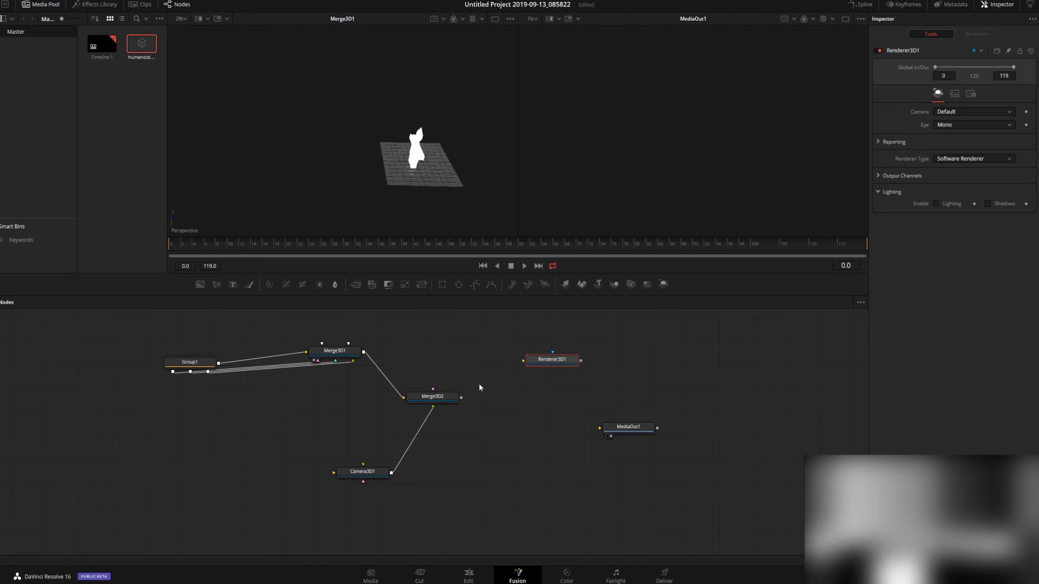
drag(462, 398, 623, 427)
drag(551, 361, 525, 424)
drag(593, 428, 551, 402)
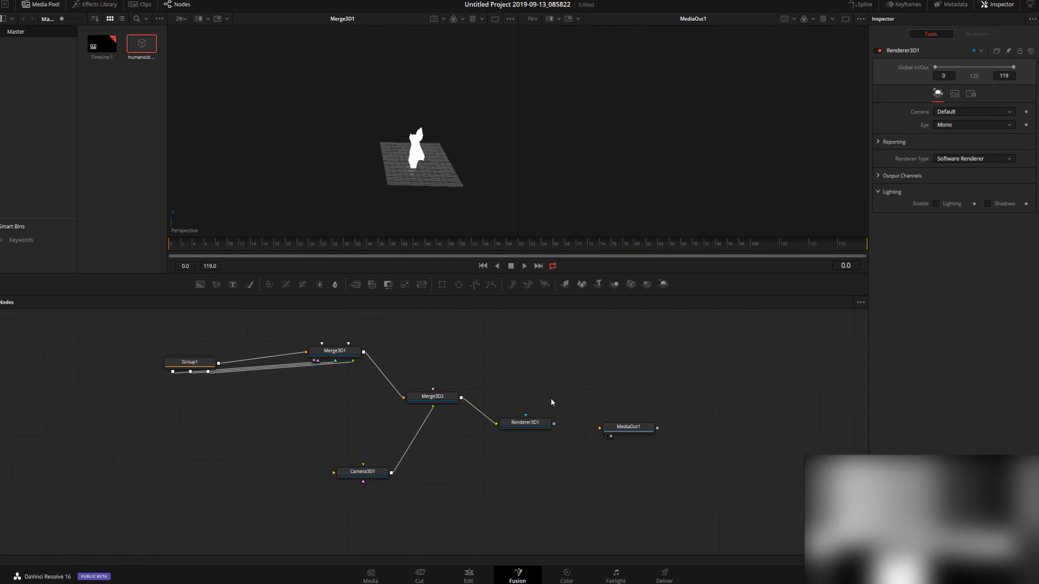
Add a Merge1 node, wire it to Renderer3D1 and MediaOut1, then undo and remove those links.
click(356, 285)
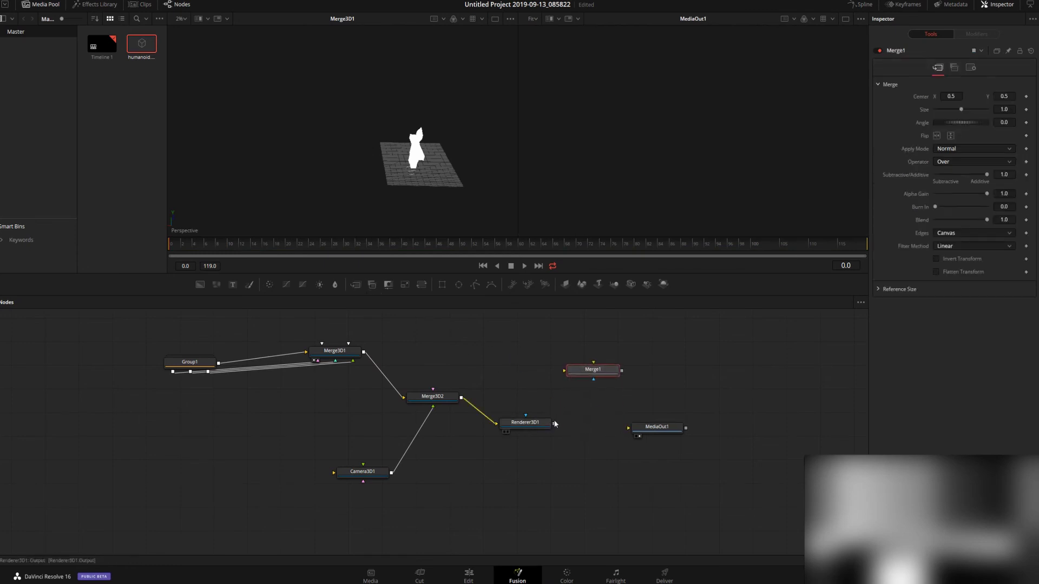
drag(552, 425, 629, 427)
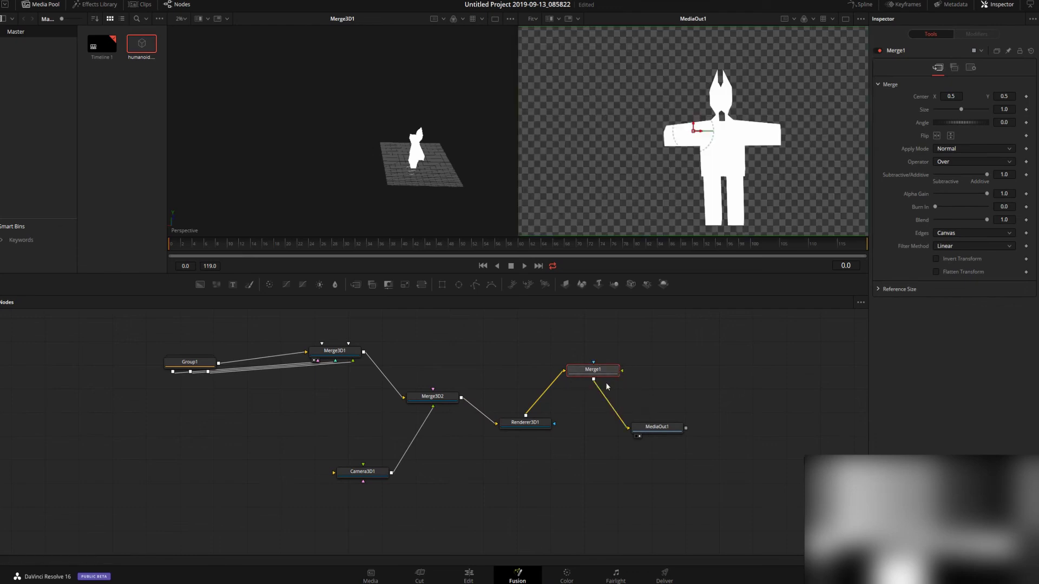
drag(579, 374, 584, 352)
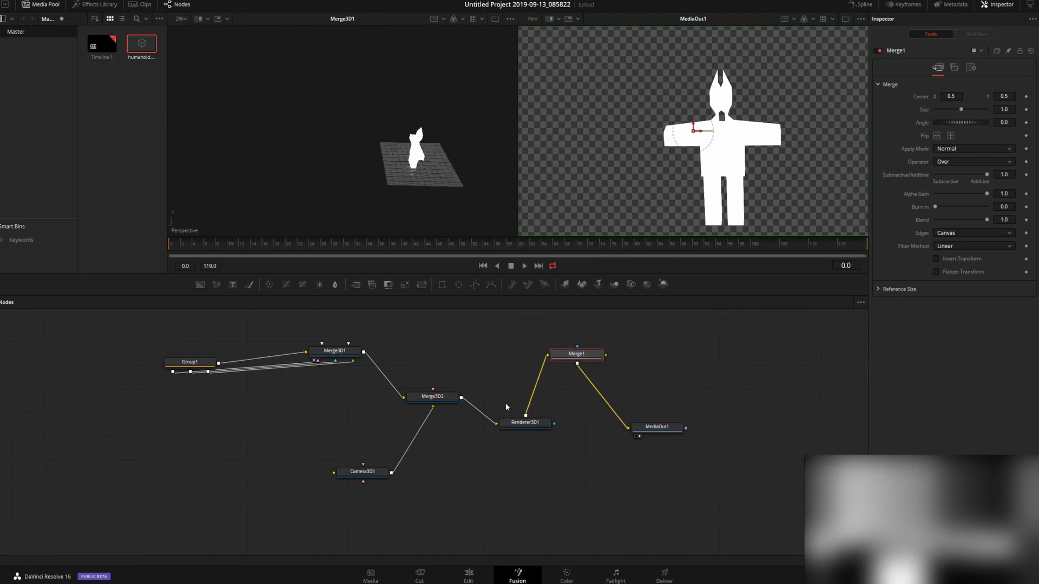
key(ctrl+z)
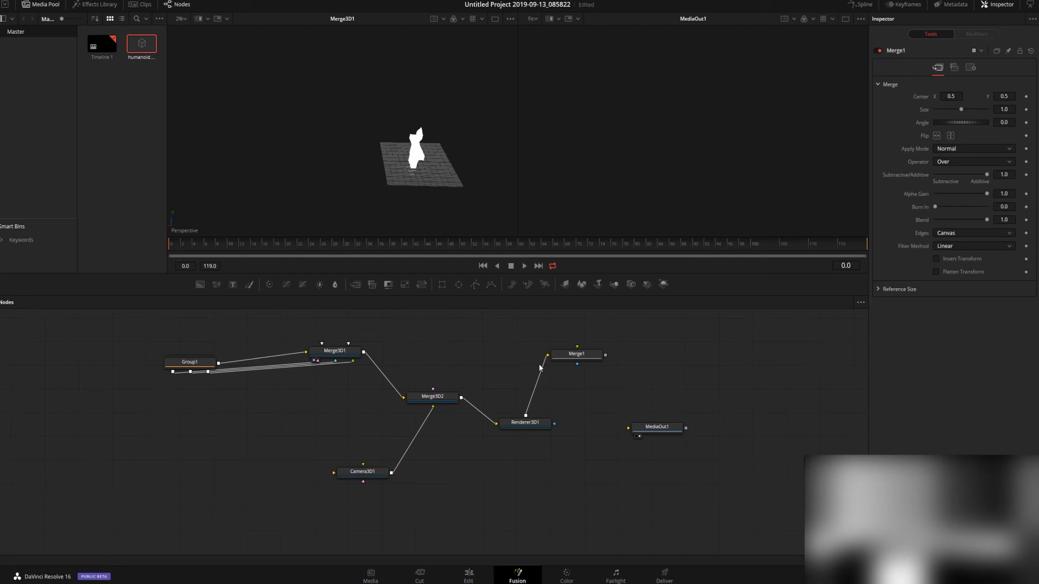
drag(539, 368, 530, 393)
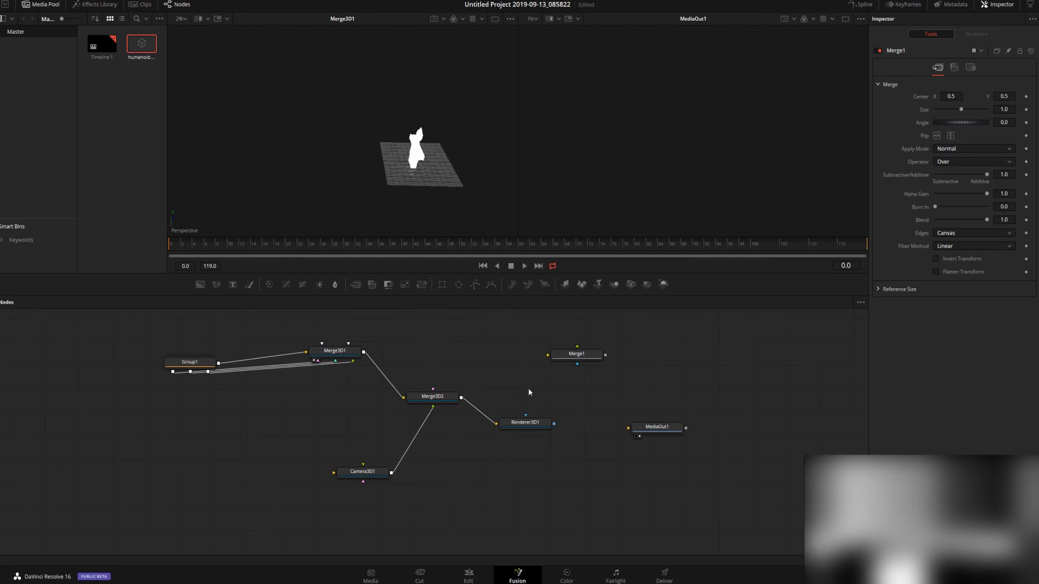